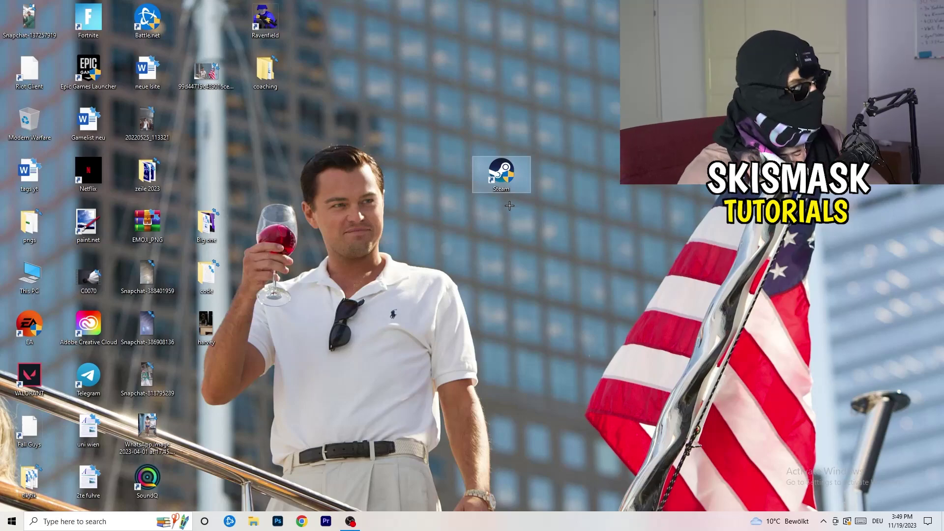
# Open the Steam shortcut's properties, review its compatibility mode and administrator settings, and accept the dialog
pyautogui.rightClick(509, 173)
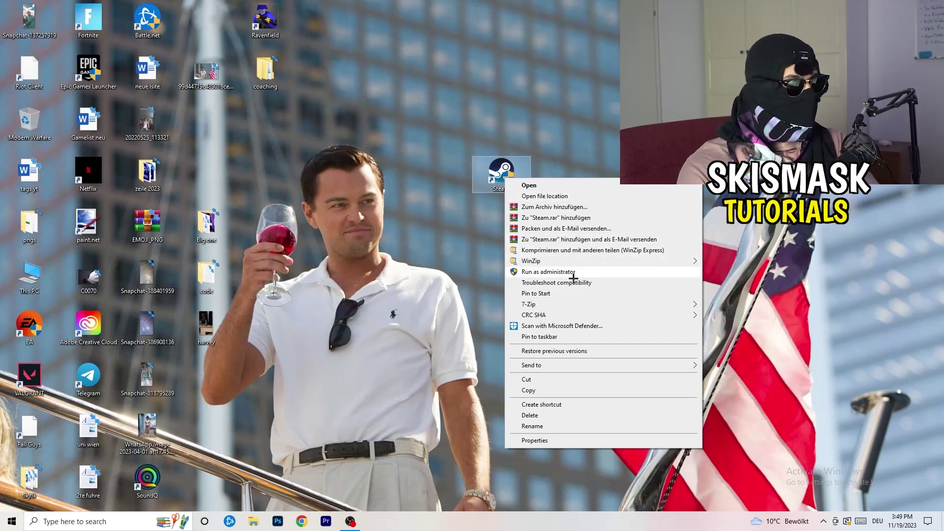
pyautogui.click(534, 440)
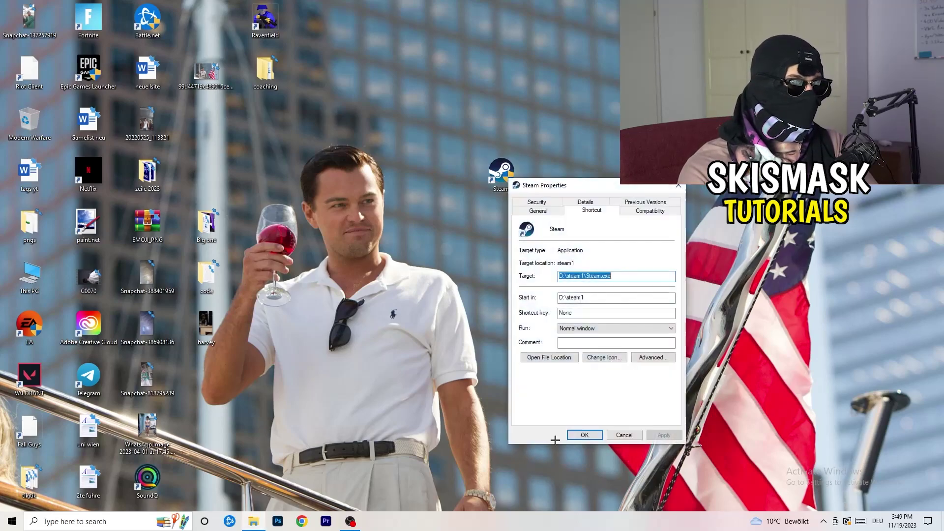
pyautogui.moveTo(590, 184); pyautogui.dragTo(418, 143)
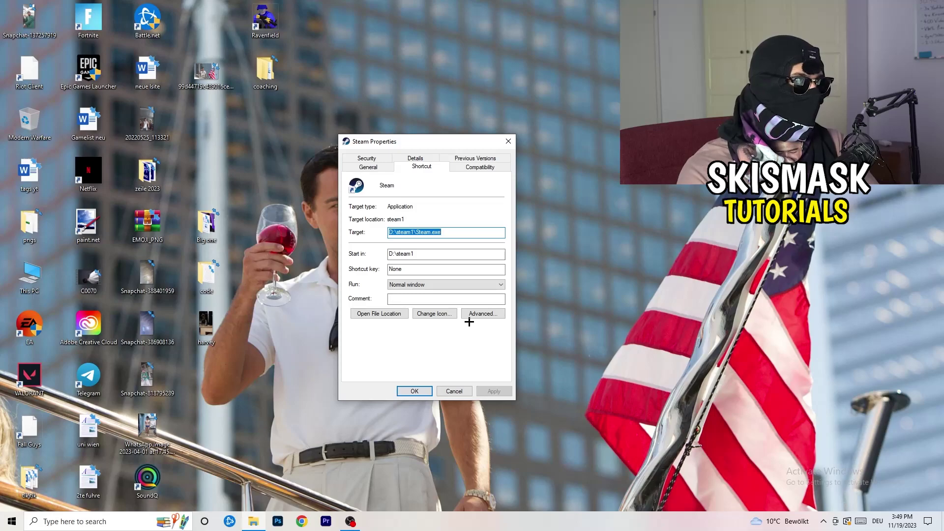
pyautogui.click(484, 168)
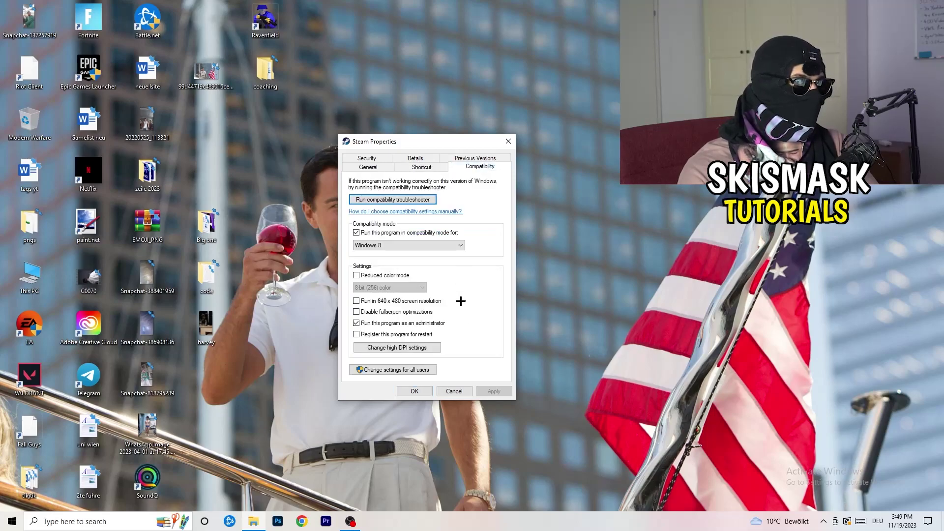
pyautogui.moveTo(434, 144); pyautogui.dragTo(545, 103)
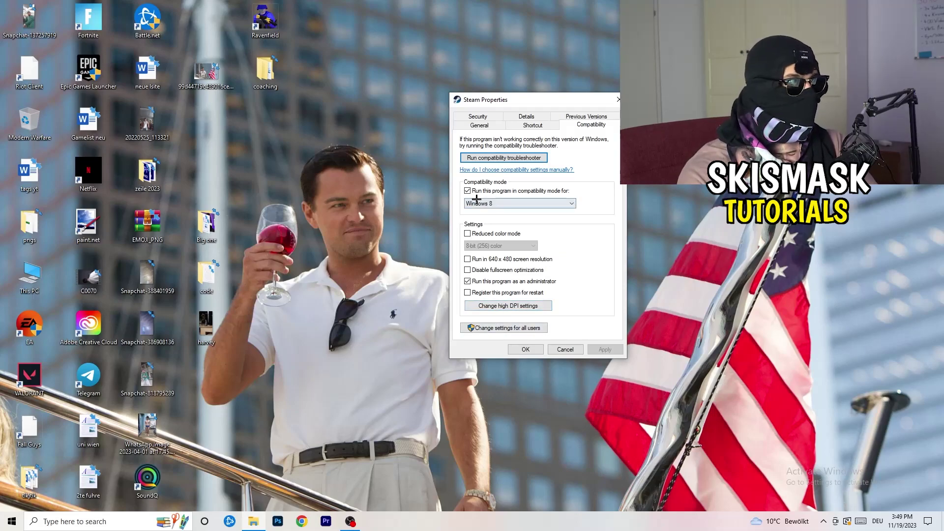
pyautogui.click(565, 203)
pyautogui.click(615, 194)
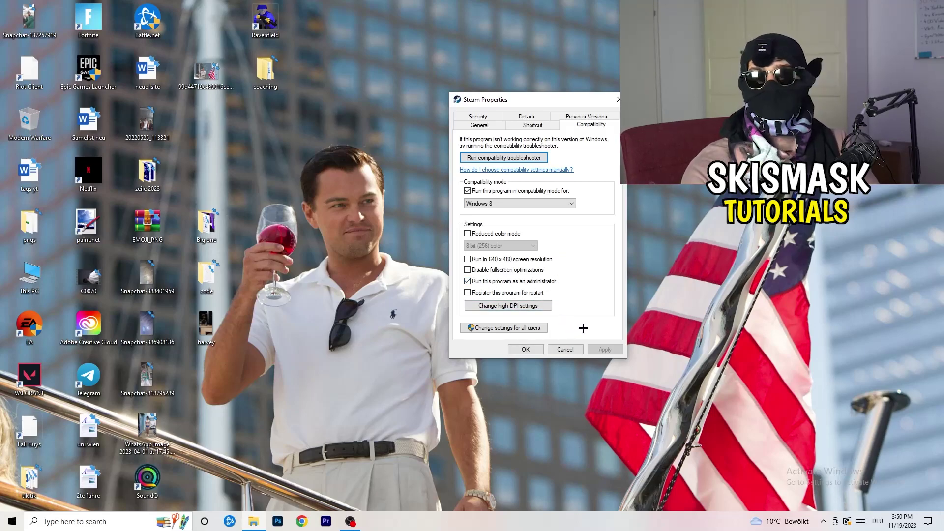
pyautogui.click(533, 349)
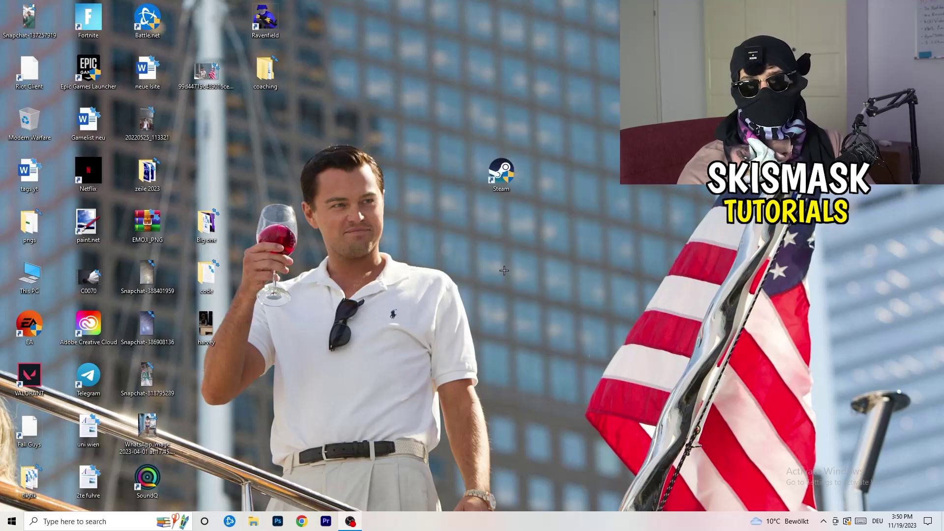
# Move the Steam shortcut closer to the other desktop icons and check its compatibility properties again
pyautogui.moveTo(505, 174); pyautogui.dragTo(447, 175)
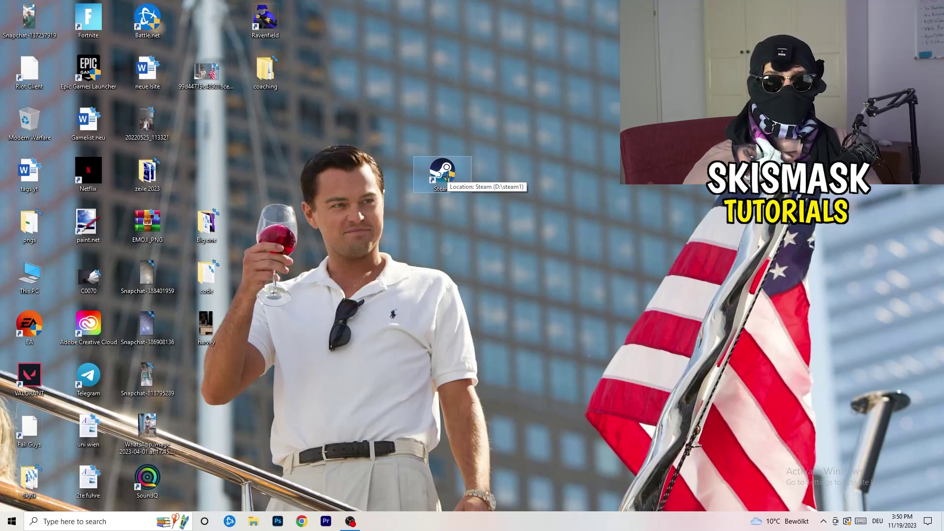
pyautogui.moveTo(447, 176); pyautogui.dragTo(328, 178)
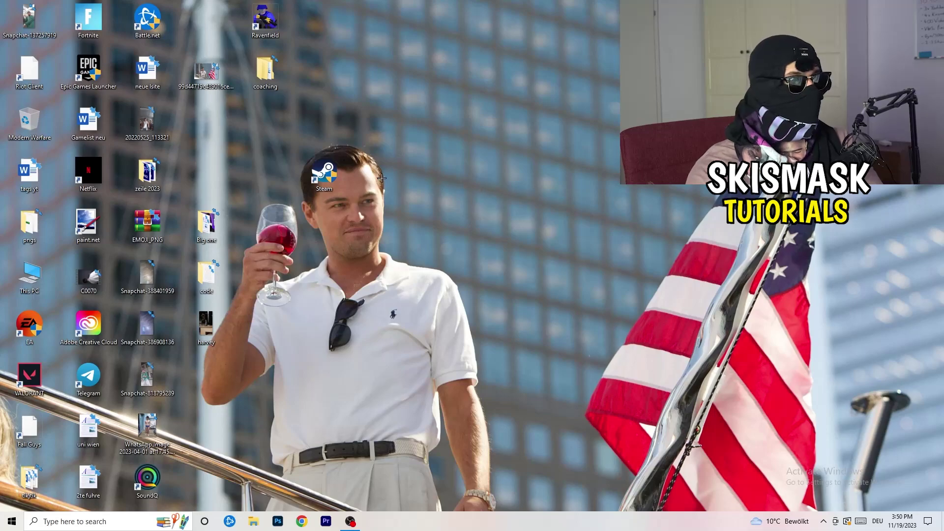
pyautogui.rightClick(326, 183)
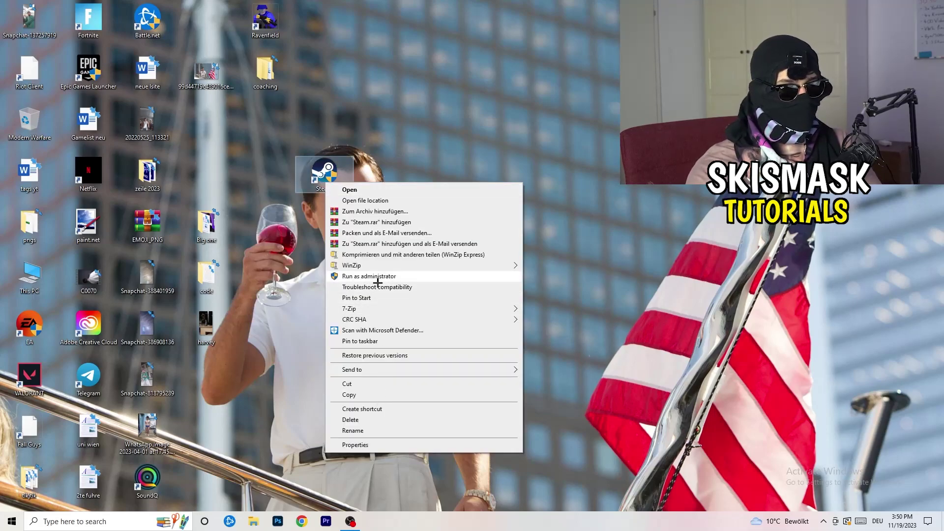
pyautogui.click(352, 445)
pyautogui.click(462, 215)
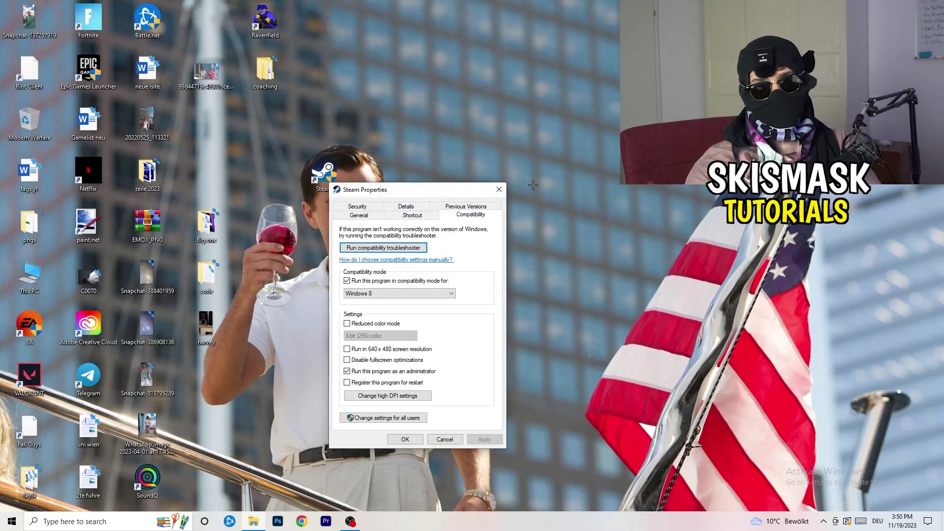
pyautogui.click(499, 190)
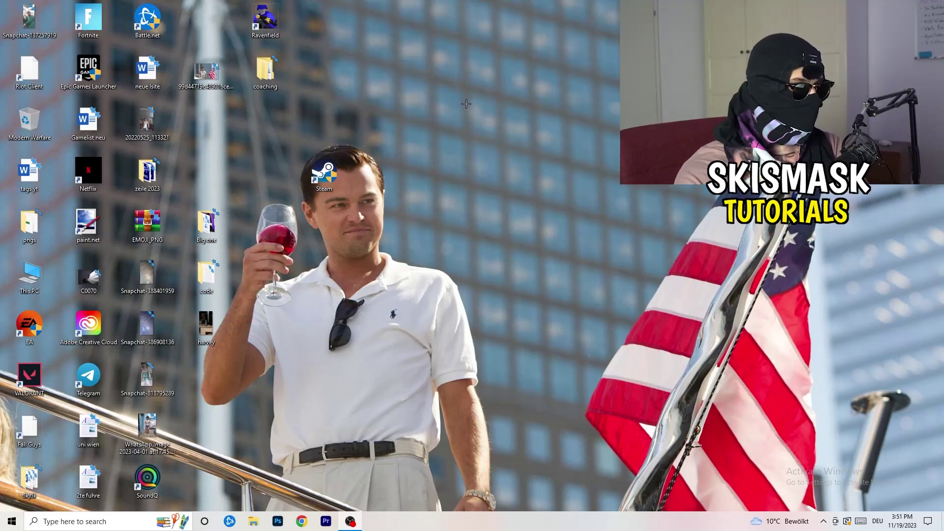
# Open Task Manager and maximize its window
pyautogui.moveTo(477, 528)
pyautogui.mouseDown()
pyautogui.moveTo(807, 274)
pyautogui.moveTo(532, 458)
pyautogui.moveTo(480, 502)
pyautogui.moveTo(479, 524)
pyautogui.mouseUp()
pyautogui.rightClick(480, 524)
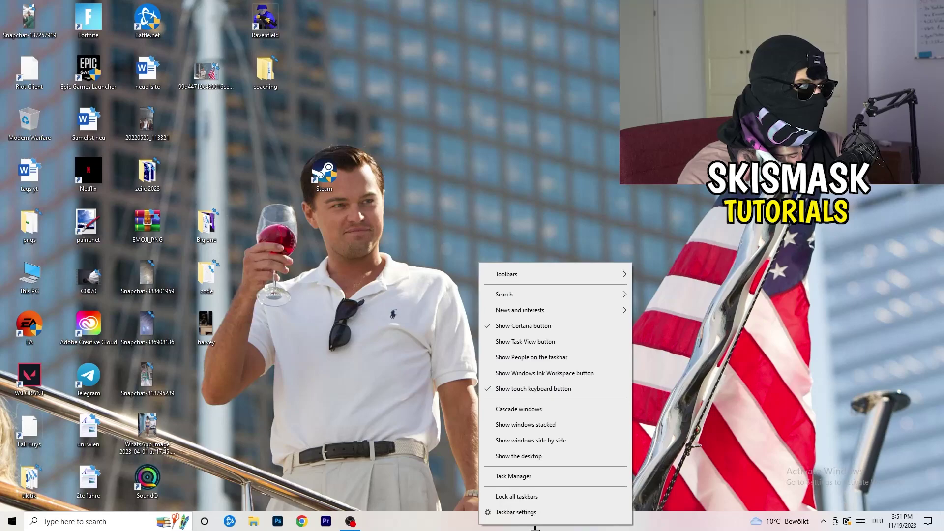
pyautogui.click(526, 477)
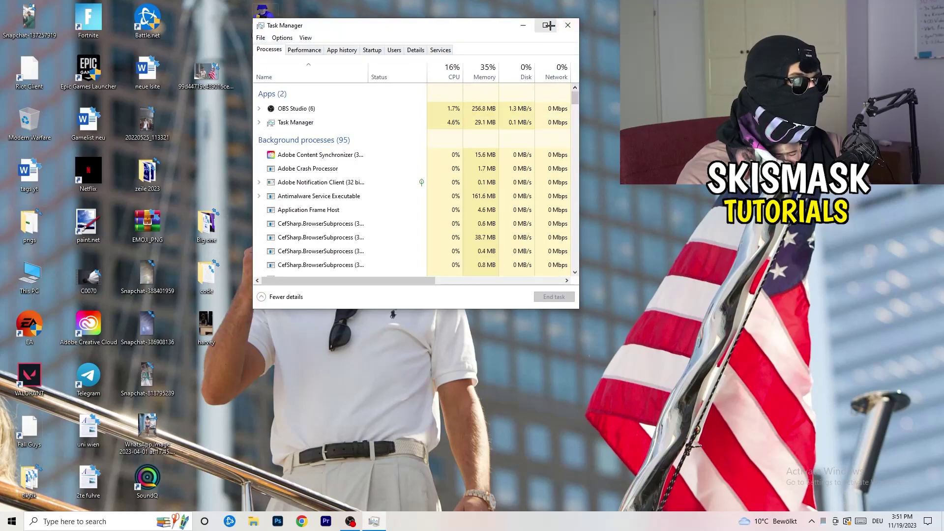
pyautogui.click(547, 24)
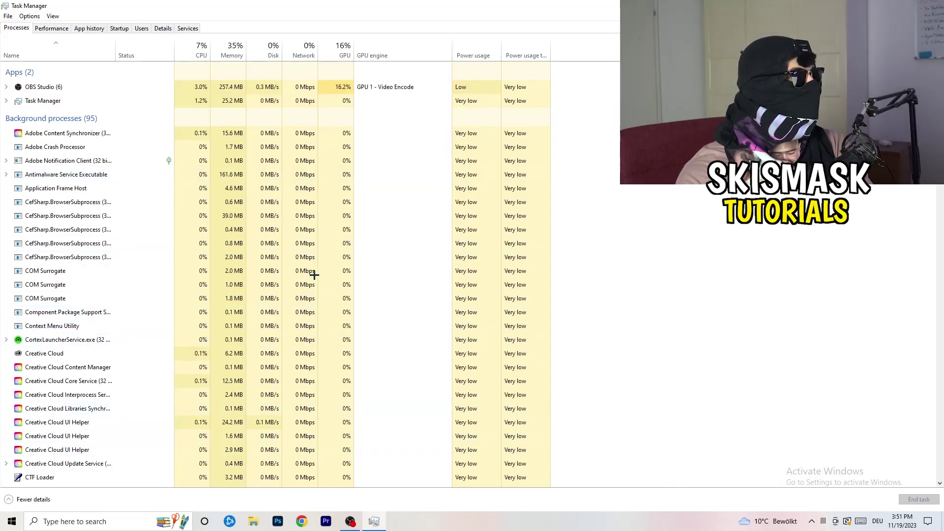
# Show the detailed process list and display the priority options for a Creative Cloud UI Helper process
pyautogui.click(157, 28)
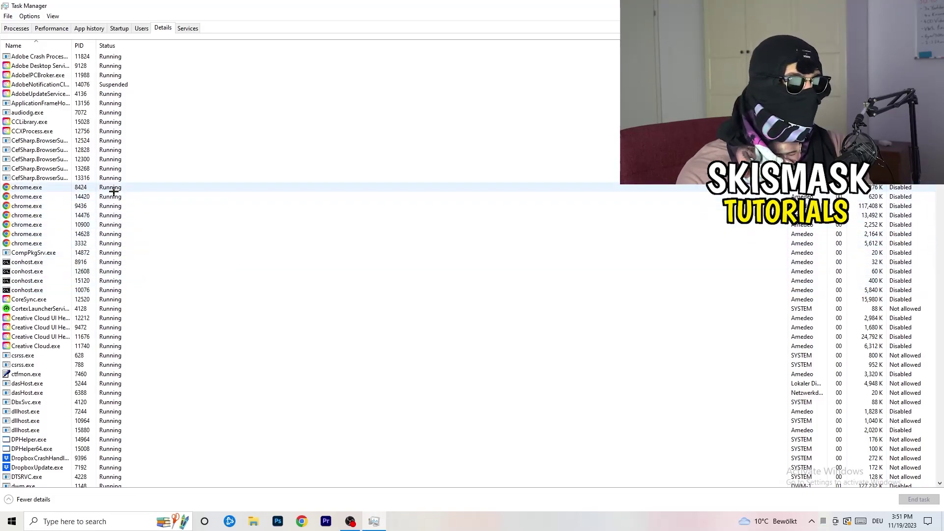
pyautogui.scroll(-3, 114, 191)
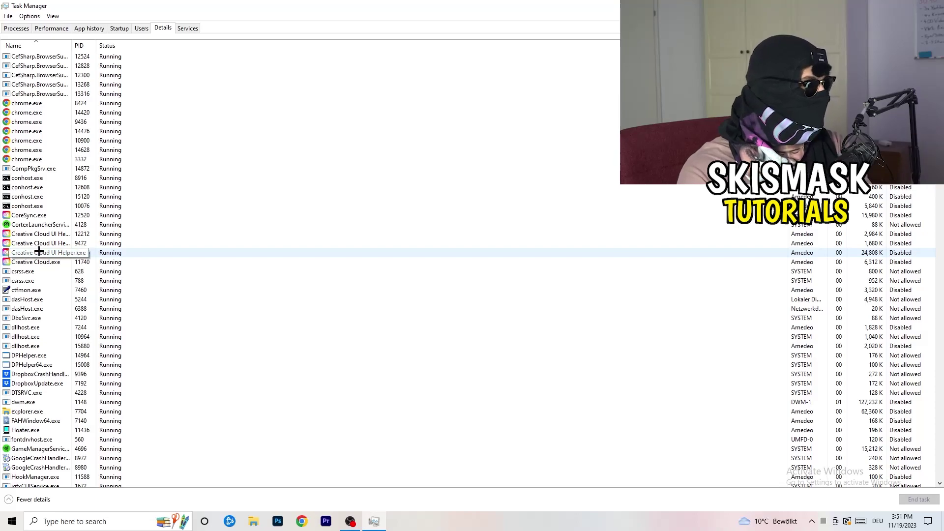
pyautogui.rightClick(39, 251)
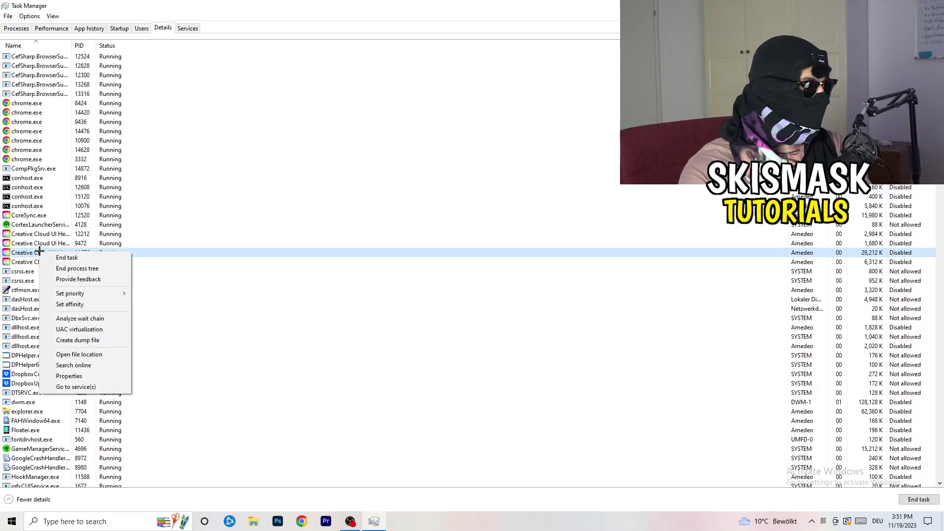
pyautogui.moveTo(86, 296)
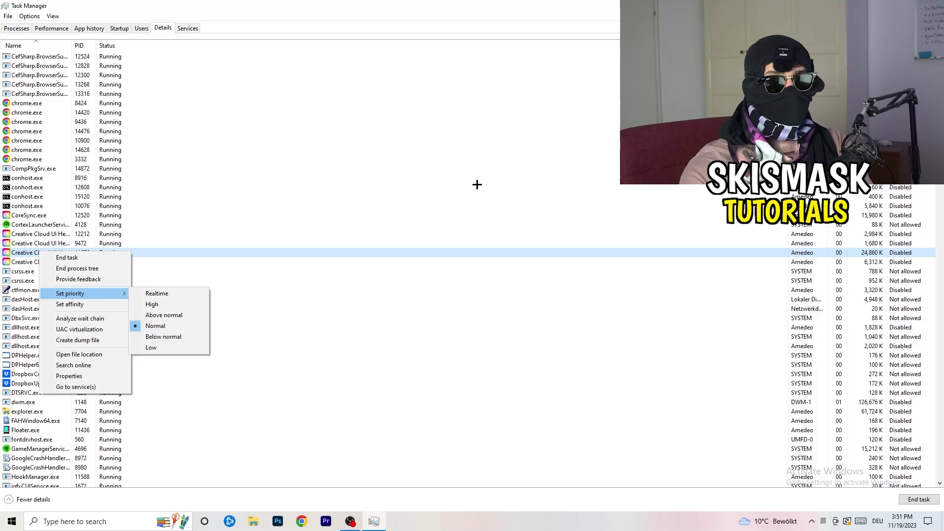
# Review the startup programs and view the available actions for File Association Helper without changing it
pyautogui.click(125, 29)
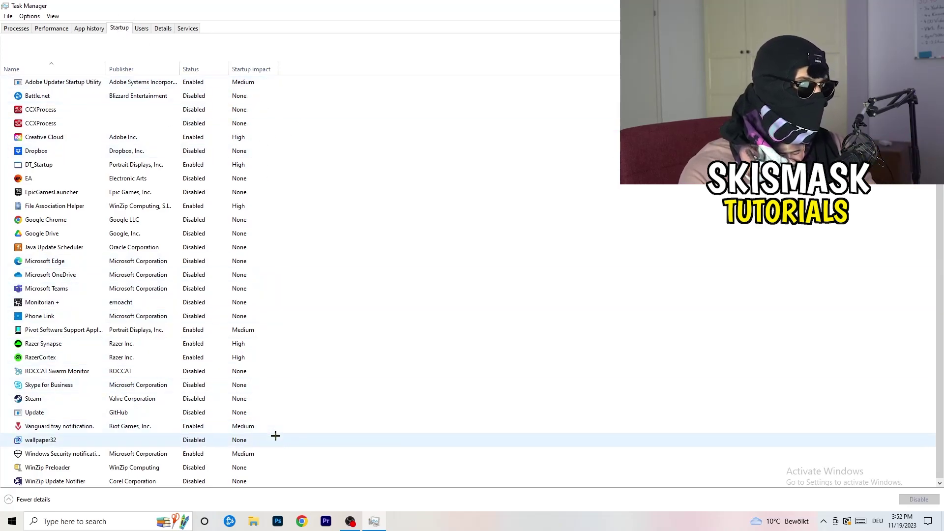
pyautogui.scroll(-1, 278, 437)
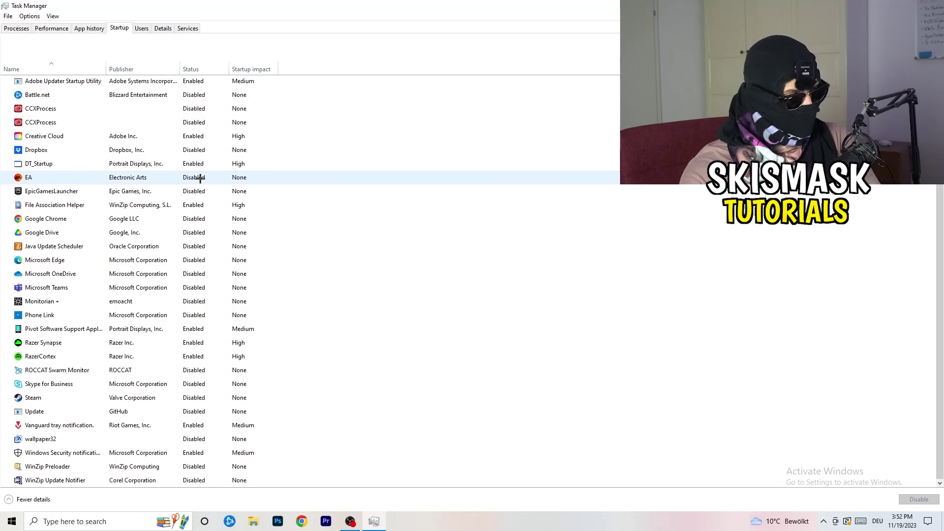
pyautogui.rightClick(197, 204)
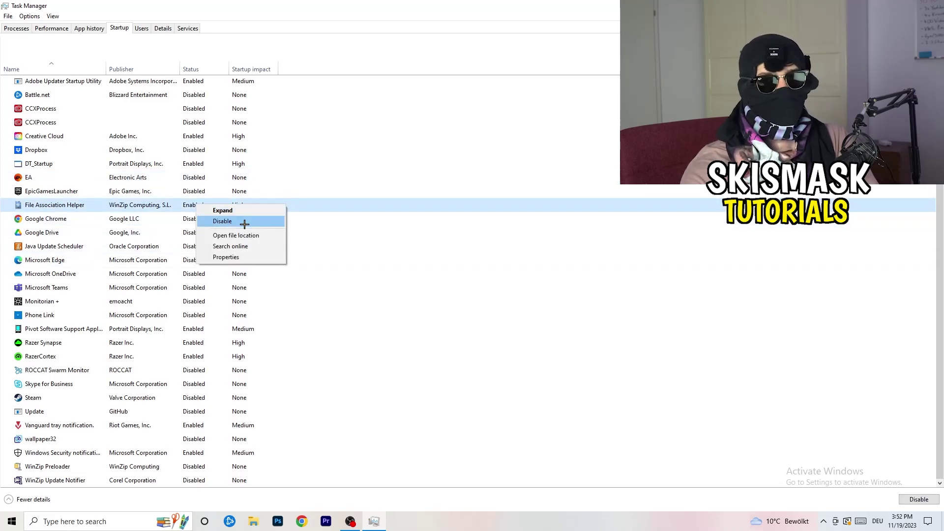
pyautogui.click(385, 69)
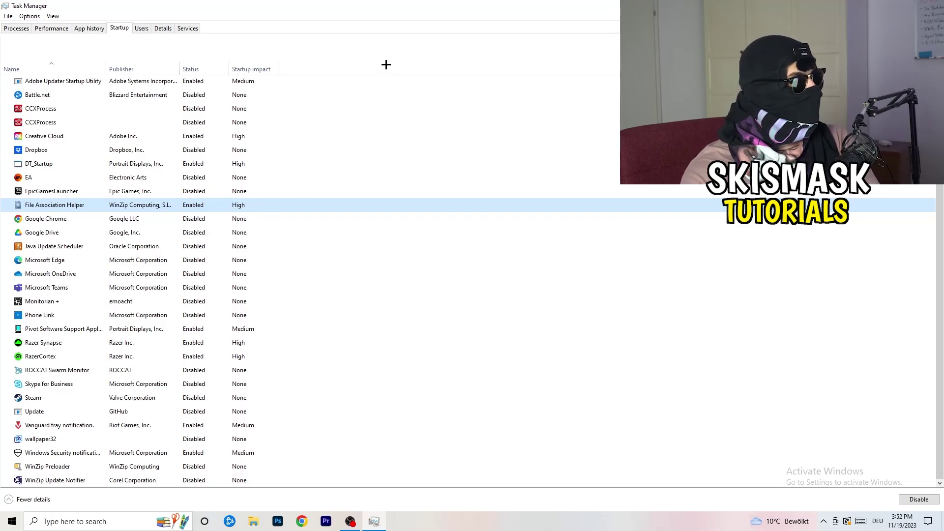
# Sort the running processes by CPU and by GPU usage and look through the list for demanding ones
pyautogui.click(26, 28)
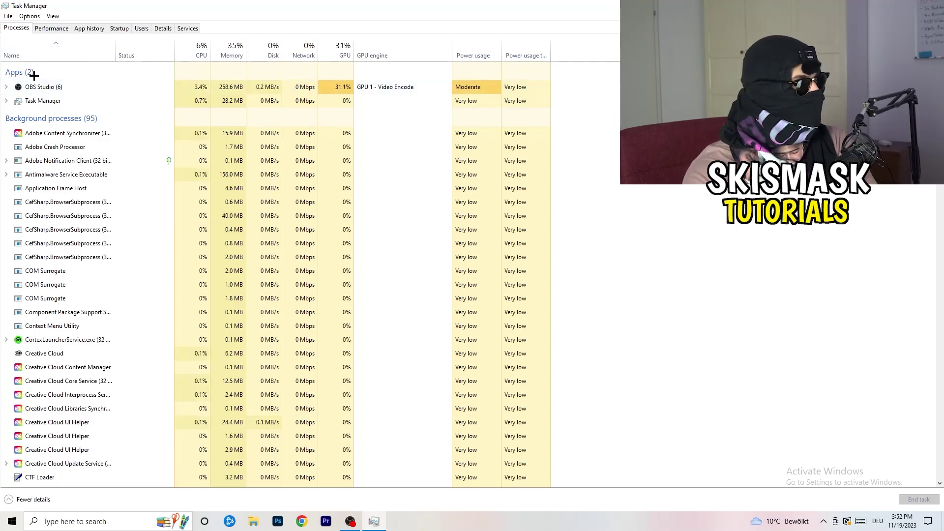
pyautogui.click(194, 49)
pyautogui.click(333, 47)
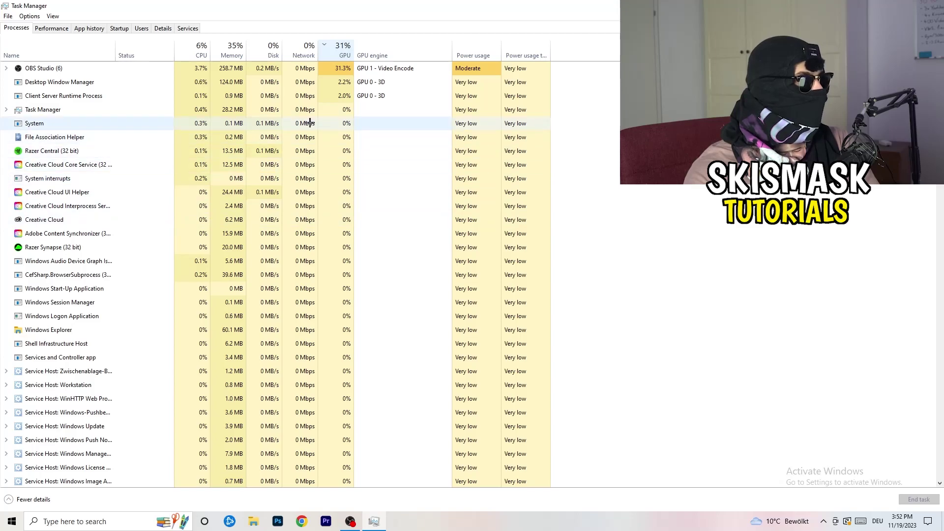
pyautogui.click(339, 50)
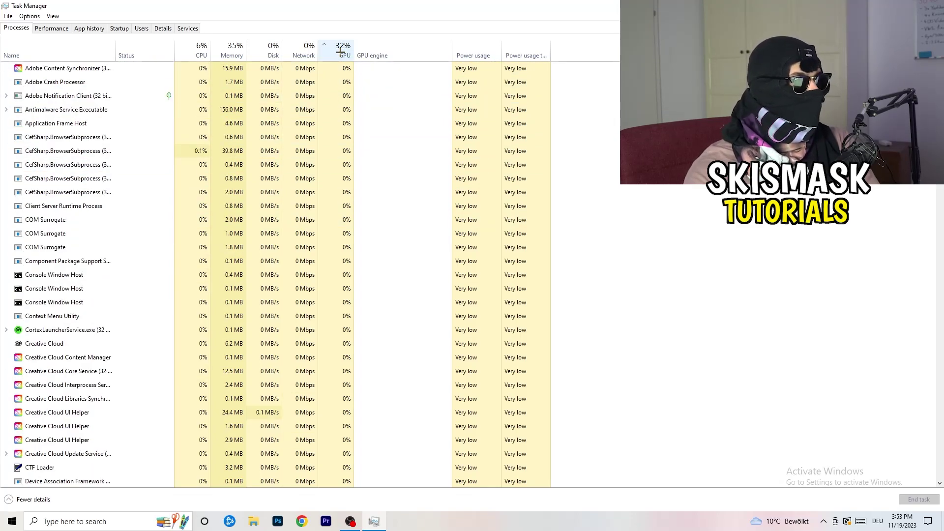
pyautogui.scroll(-4, 345, 156)
pyautogui.scroll(-10, 345, 156)
pyautogui.scroll(15, 346, 155)
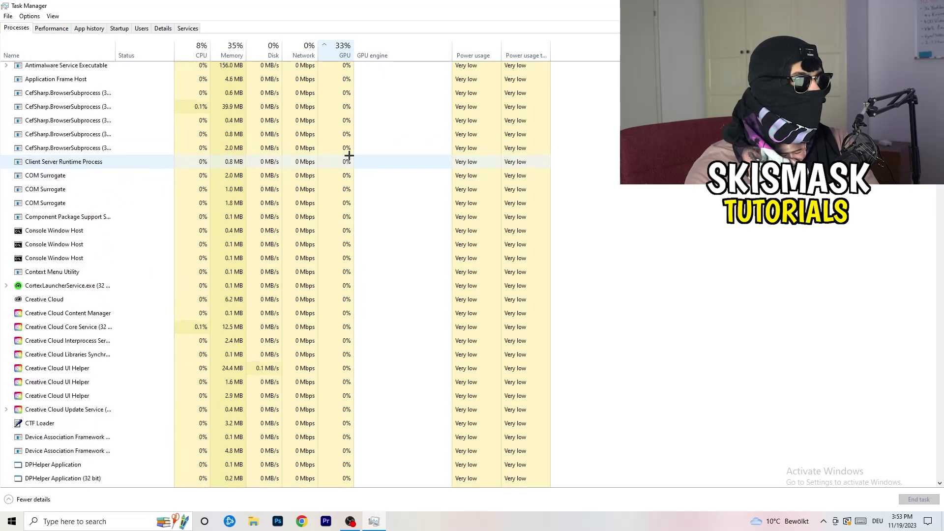
pyautogui.scroll(-20, 349, 153)
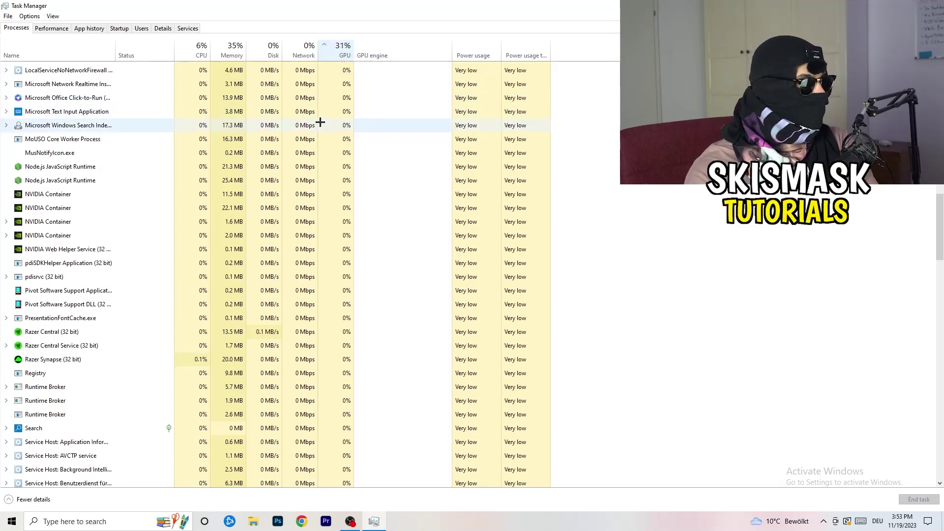
# View the available actions for the Microsoft Windows Search Indexer process, leave it running, and close Task Manager
pyautogui.rightClick(320, 122)
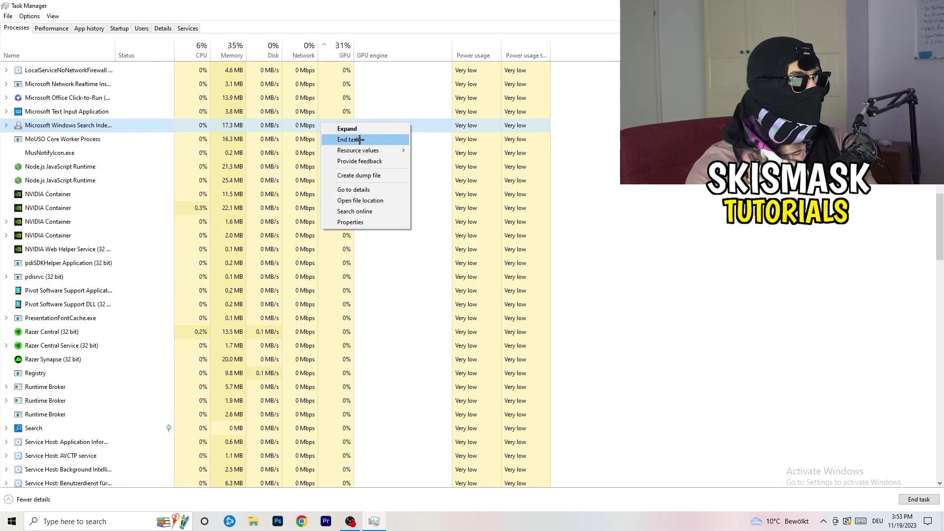
pyautogui.click(197, 49)
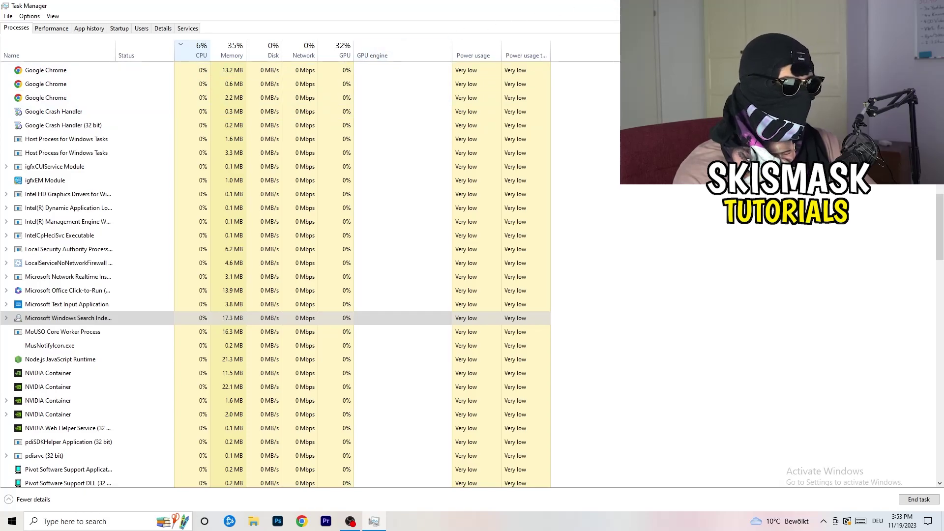
pyautogui.hotkey('alt', 'F4')
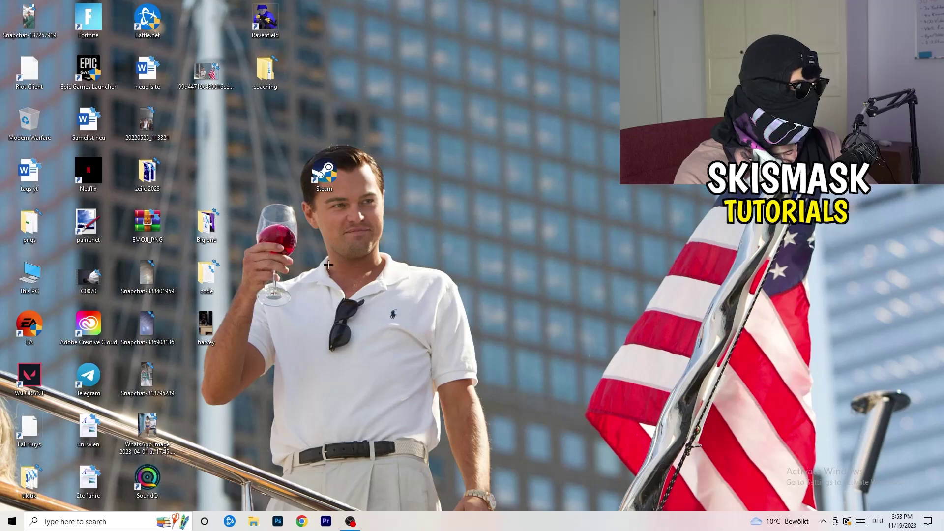
# Open the Captures page of the Windows gaming settings and review its background recording, audio and video options
pyautogui.click(11, 522)
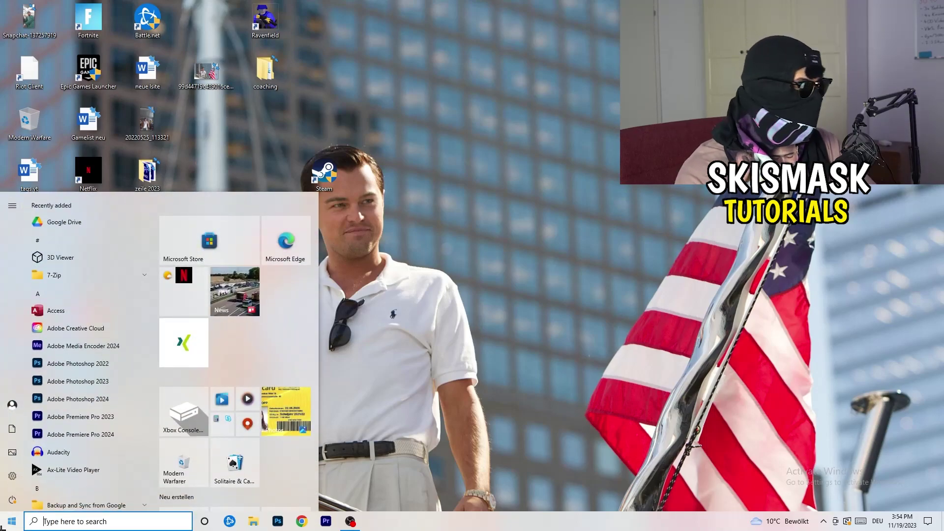
pyautogui.click(11, 476)
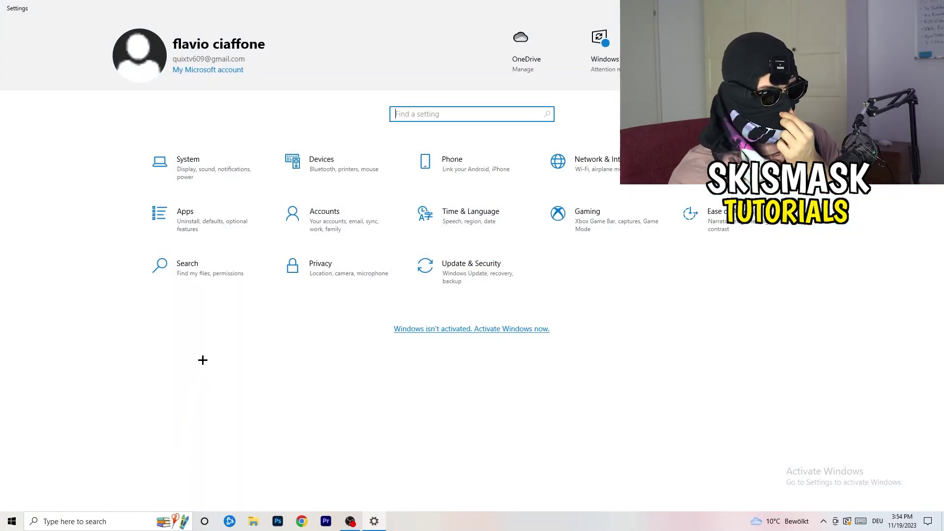
pyautogui.click(582, 216)
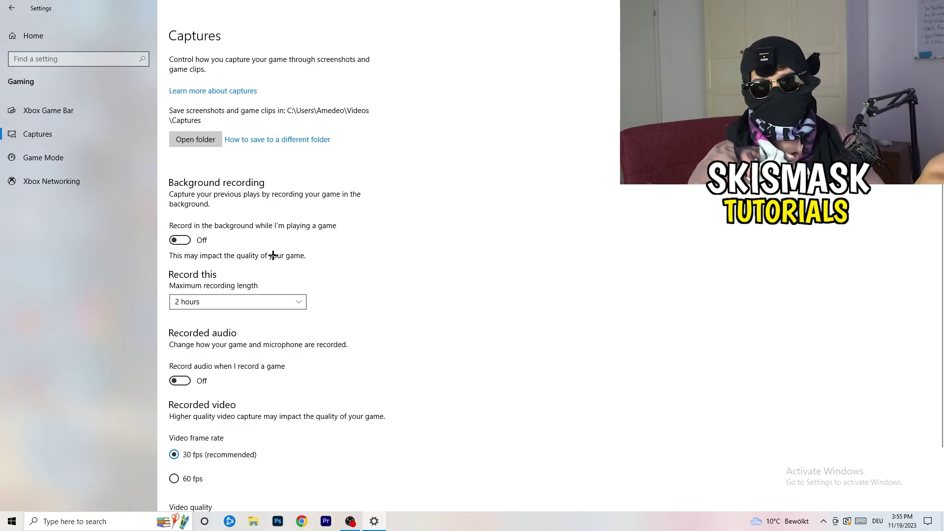
pyautogui.scroll(-2, 272, 255)
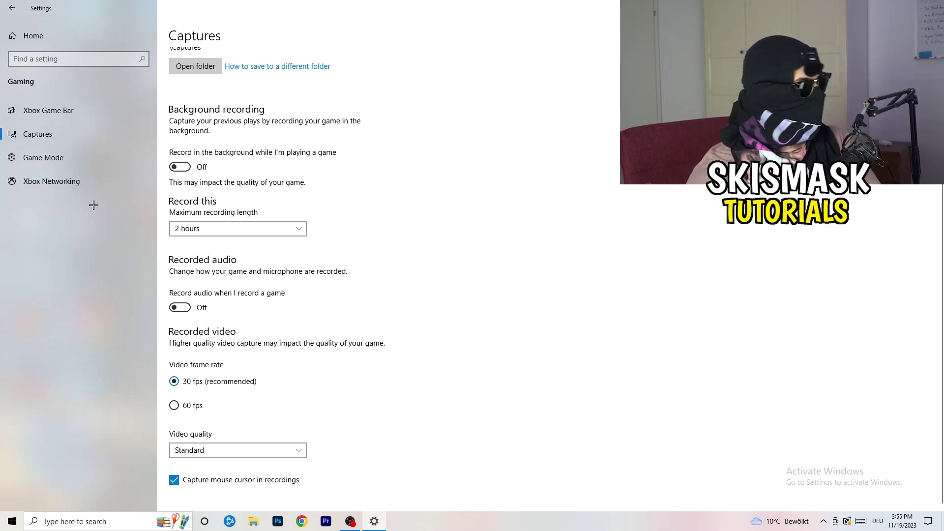
# Check the Game Mode setting, and view the pending updates on the Windows Update page under Update & Security
pyautogui.click(21, 157)
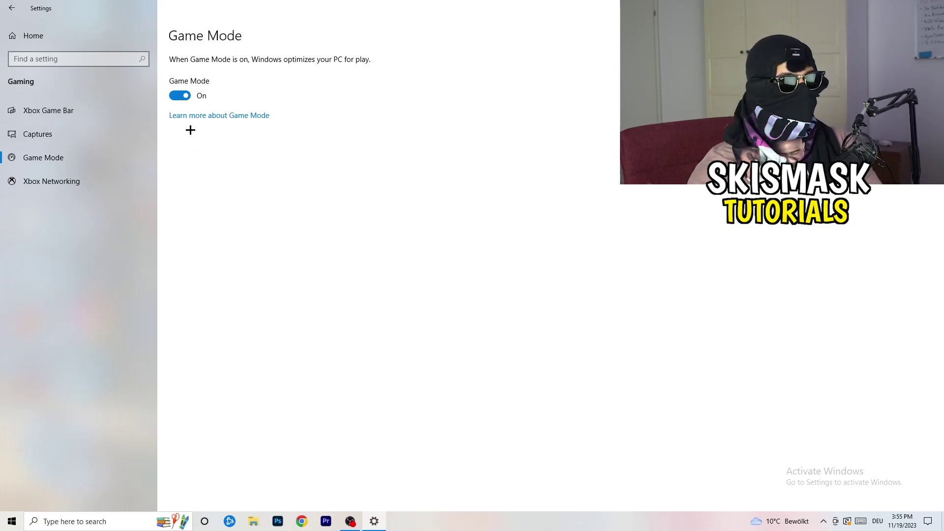
pyautogui.click(12, 8)
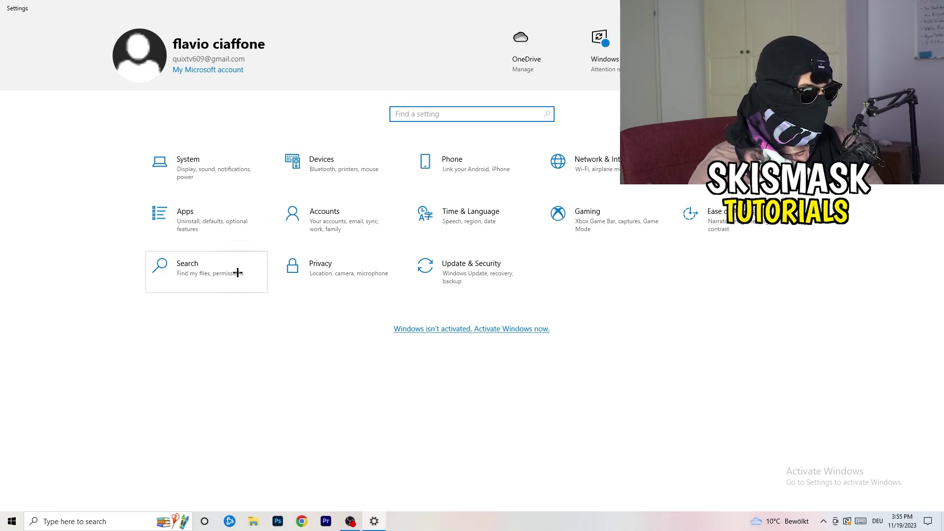
pyautogui.click(488, 290)
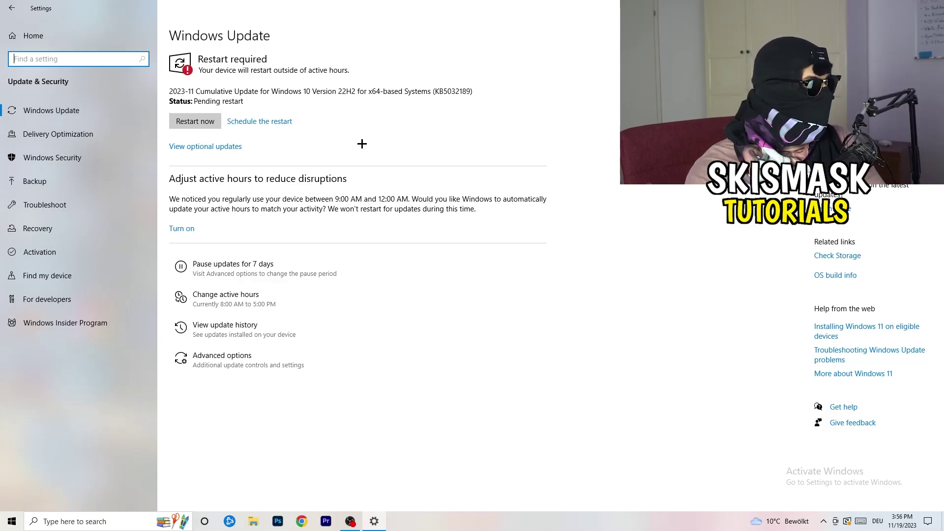
pyautogui.moveTo(364, 7); pyautogui.dragTo(169, 359)
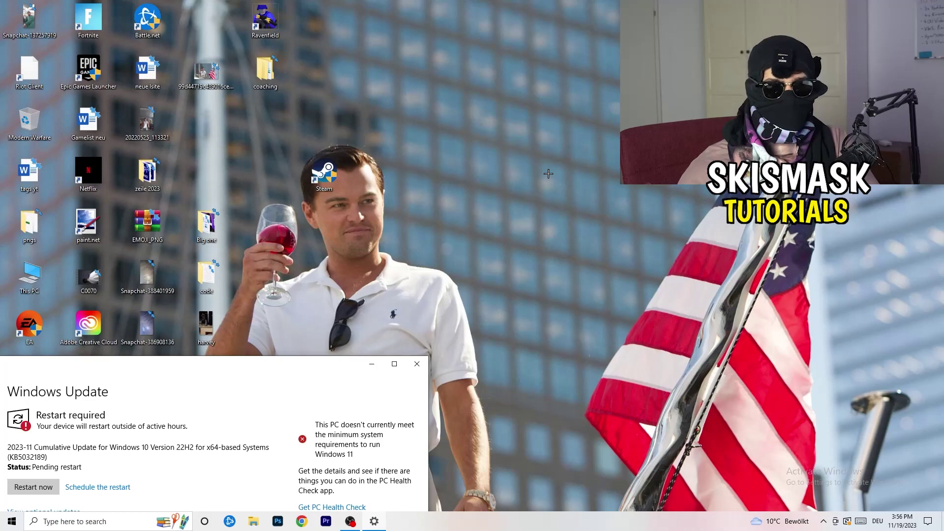
pyautogui.click(394, 363)
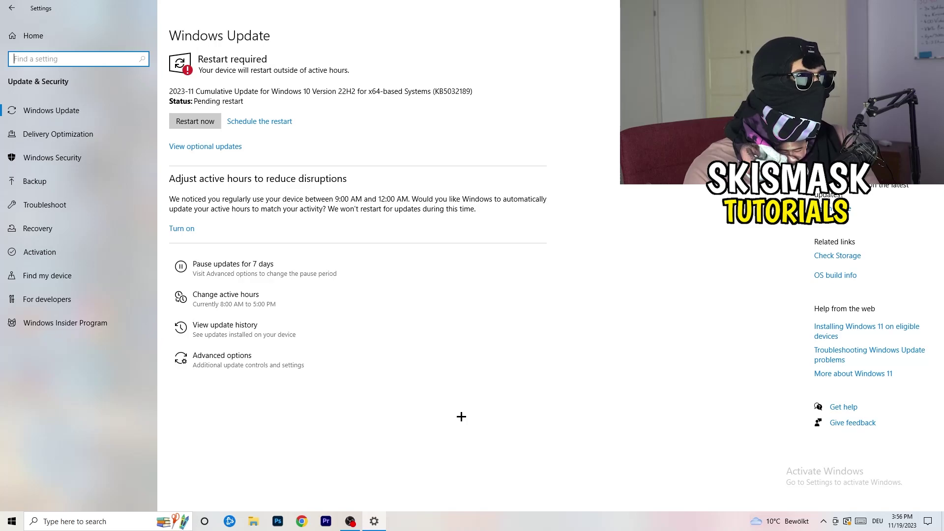
# Open the System display settings and review the scale, display resolution, orientation and multiple-display options without changing them
pyautogui.click(24, 42)
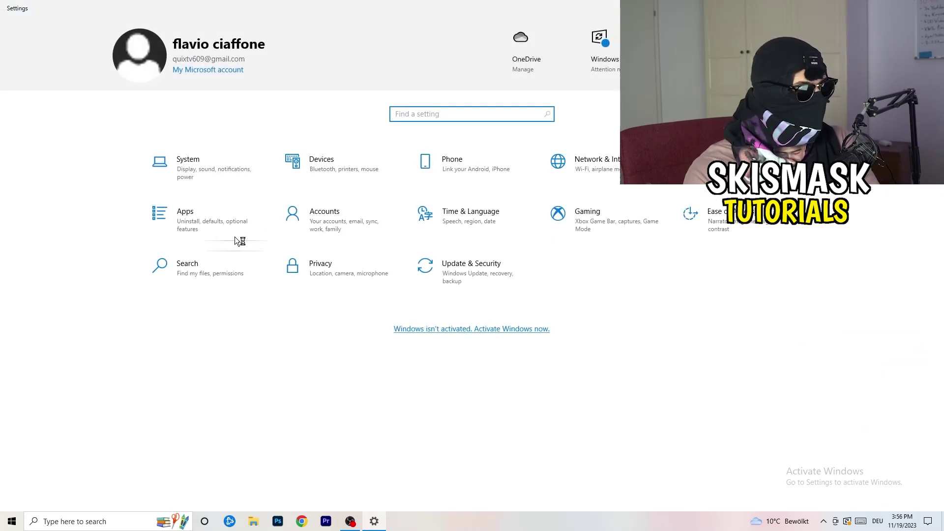
pyautogui.click(206, 167)
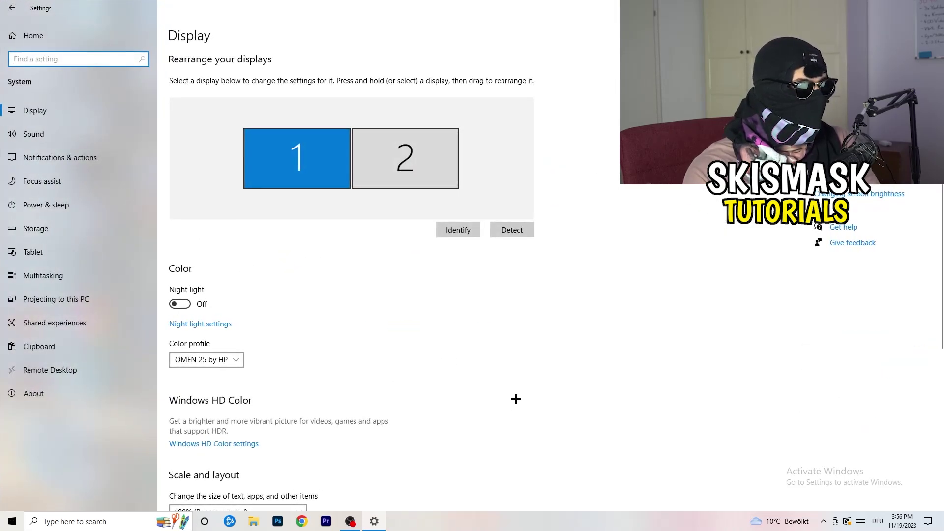
pyautogui.click(182, 38)
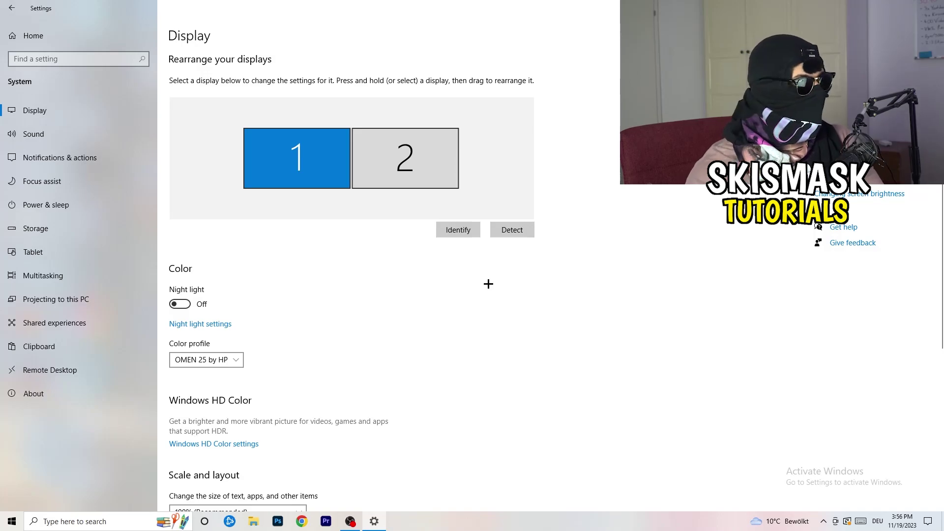
pyautogui.scroll(-3, 369, 247)
pyautogui.scroll(-2, 369, 248)
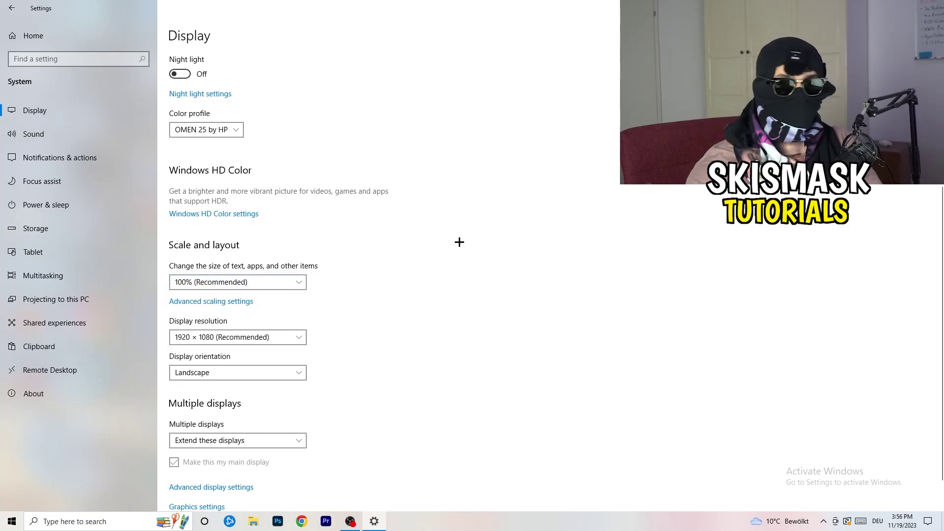
pyautogui.scroll(-2, 226, 267)
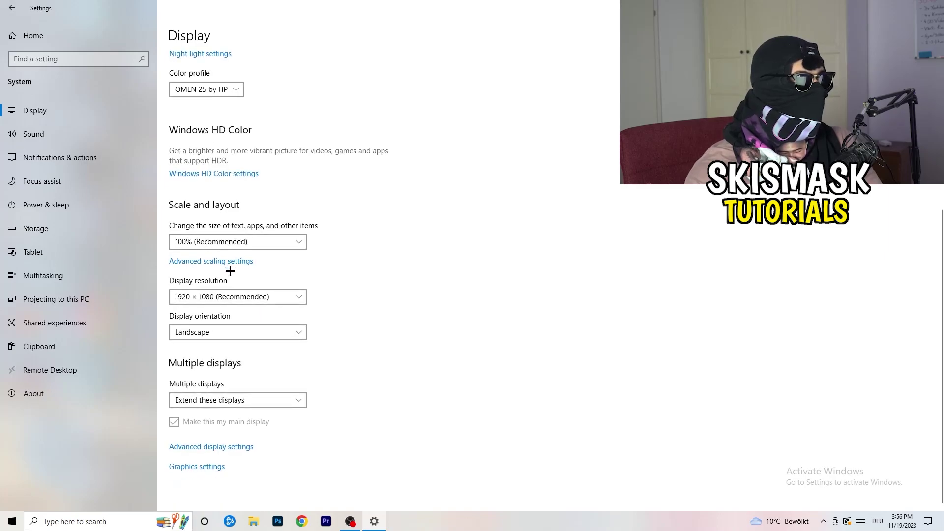
pyautogui.click(255, 301)
pyautogui.click(475, 272)
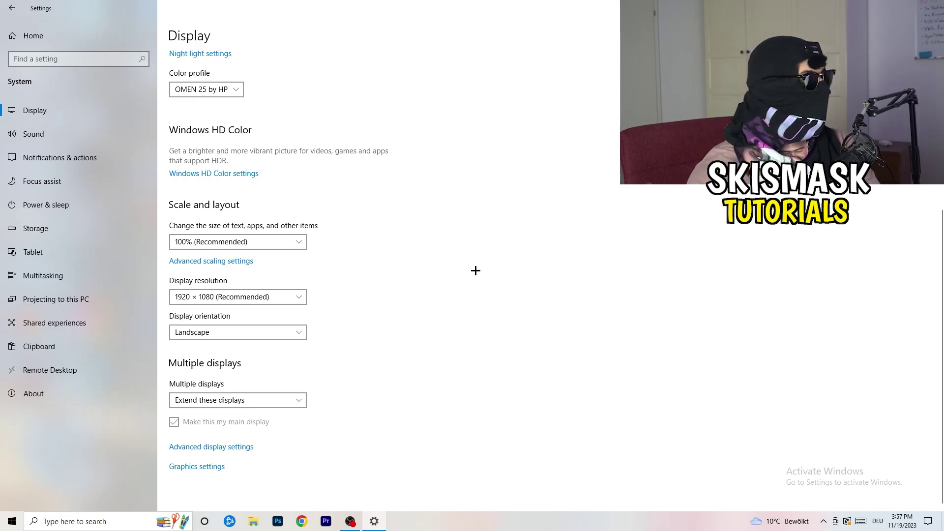
# Open the additional power settings from Power & sleep, review the available power plans including the additional ones, and close Power Options
pyautogui.click(63, 206)
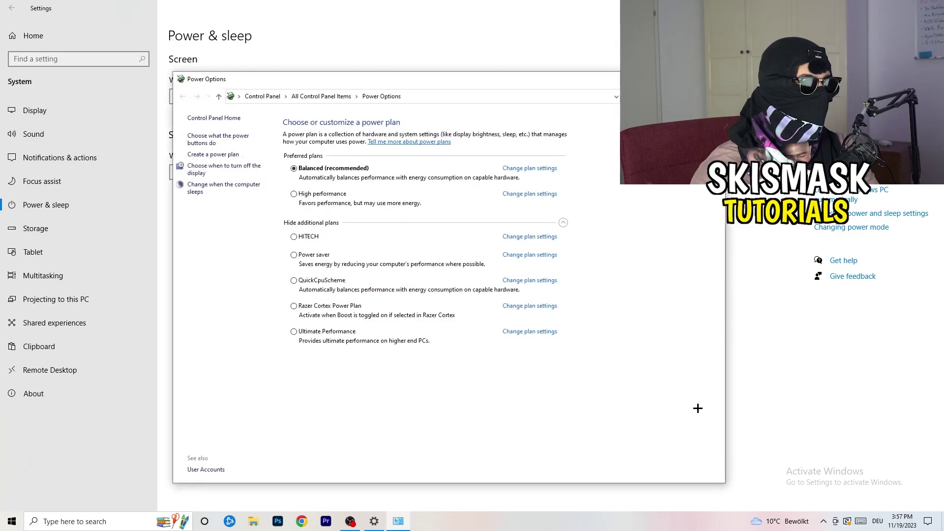
pyautogui.click(563, 222)
pyautogui.click(564, 223)
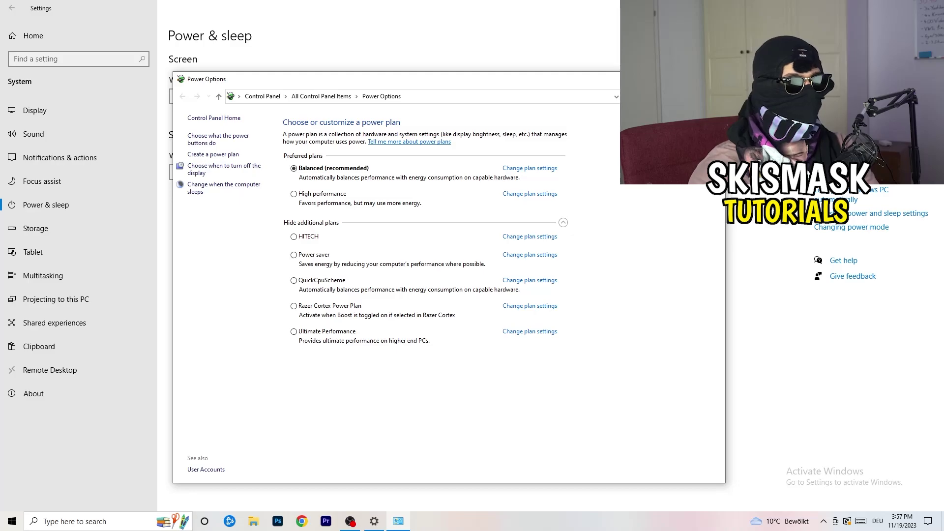
pyautogui.click(714, 79)
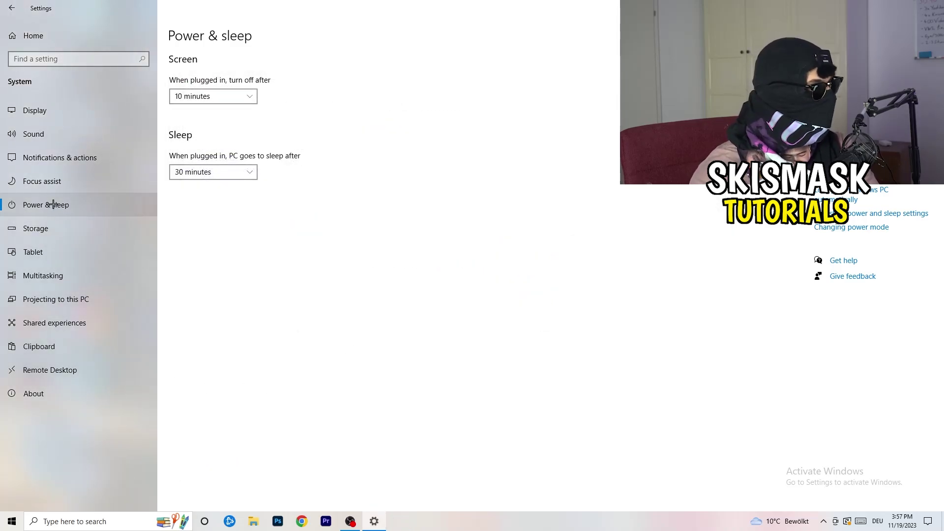
# Review the Storage Sense schedule, temporary file and cleanup options in the Storage settings, and close Settings
pyautogui.click(57, 229)
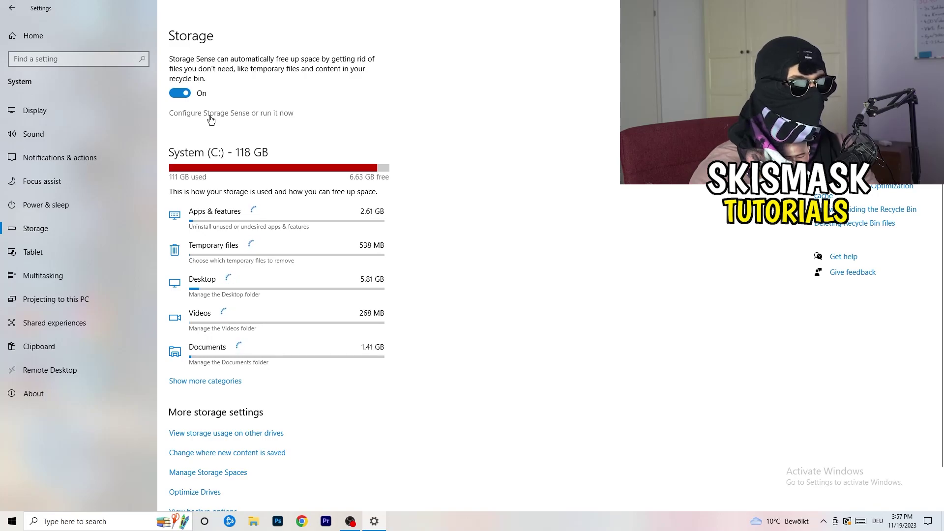
pyautogui.click(211, 114)
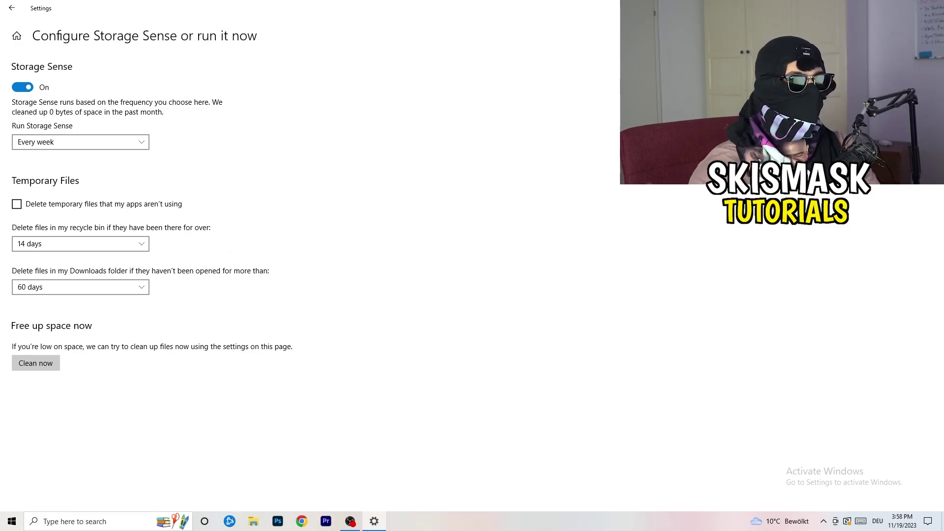
pyautogui.hotkey('alt', 'F4')
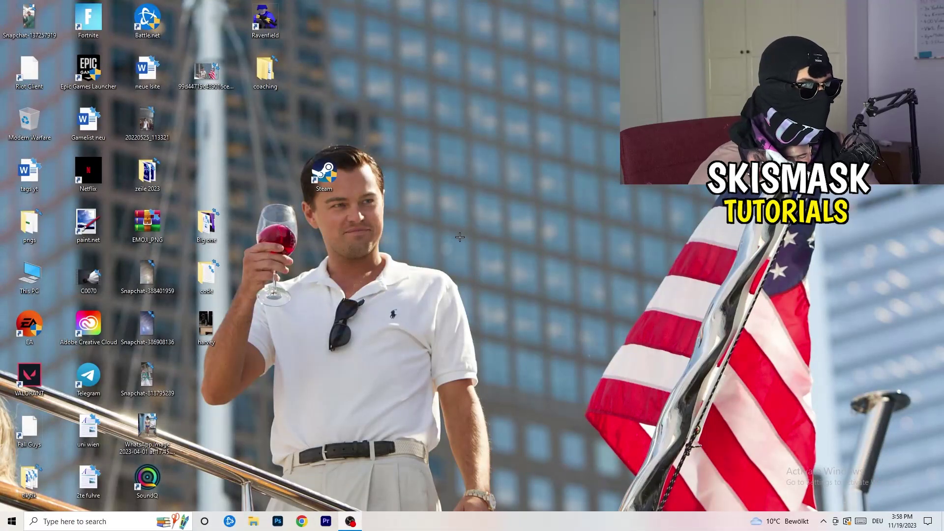